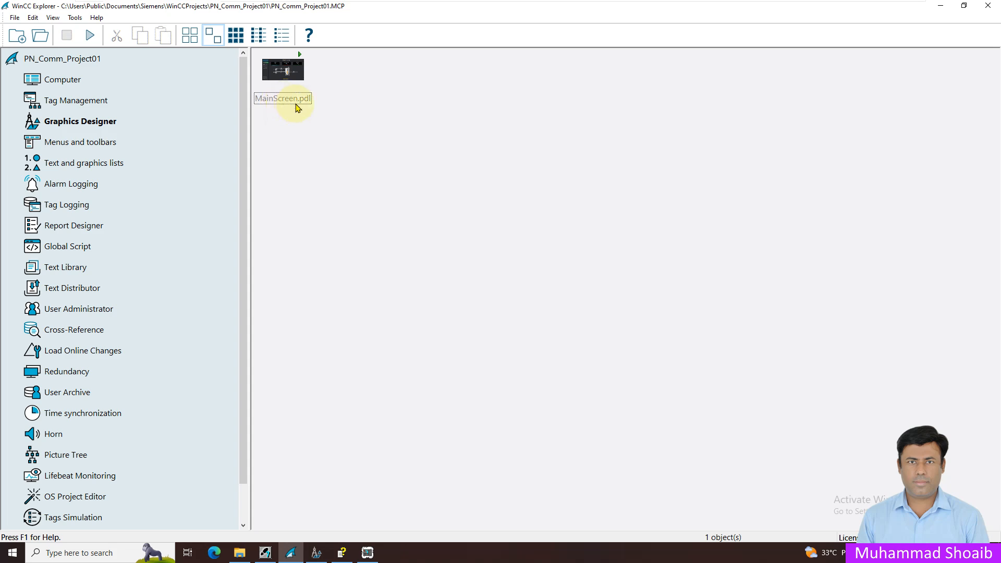
Step: Open MainScreen.pdl for editing and delete the existing Pump 1 symbol from the picture
left_click(288, 76)
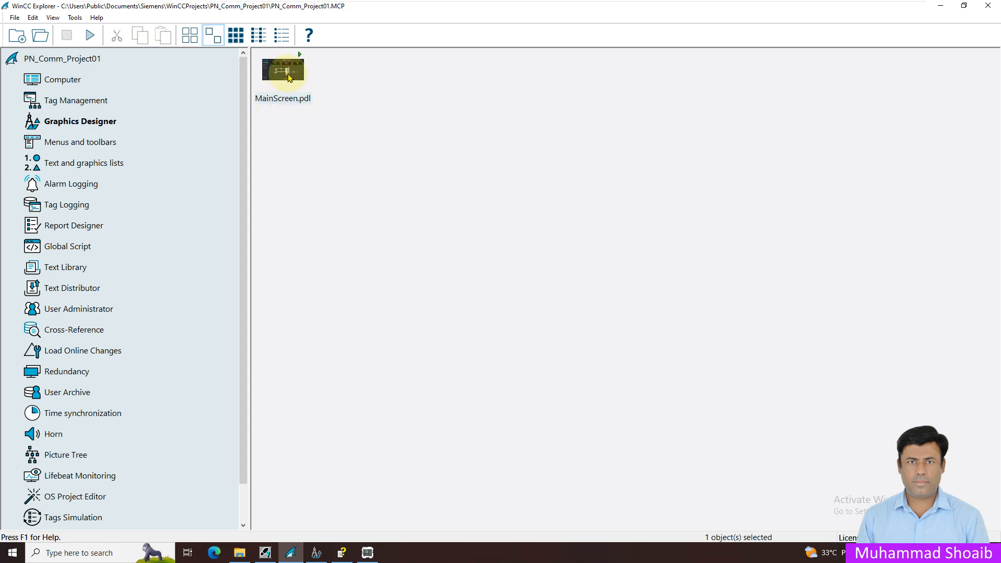
right_click(289, 77)
left_click(293, 81)
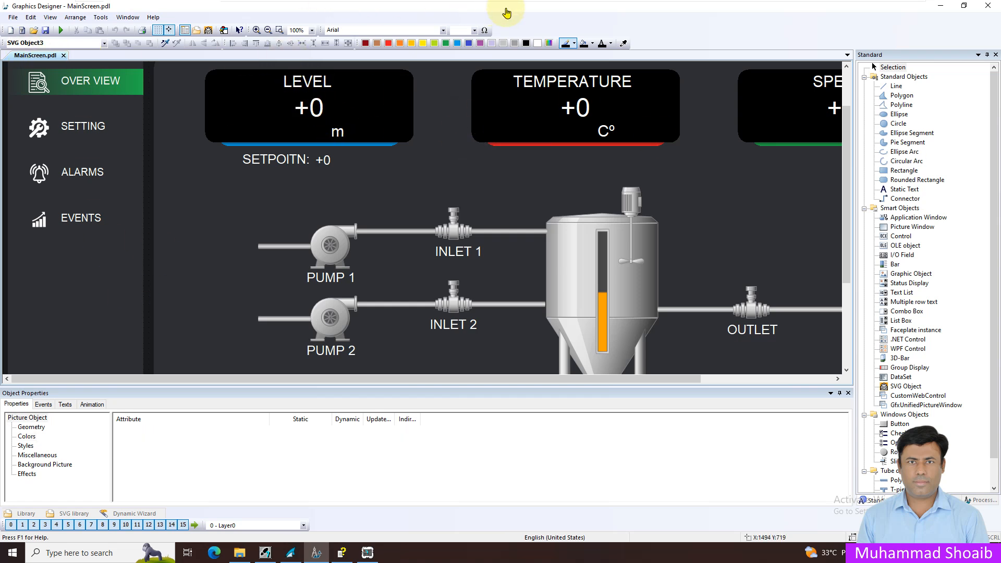
left_click(331, 249)
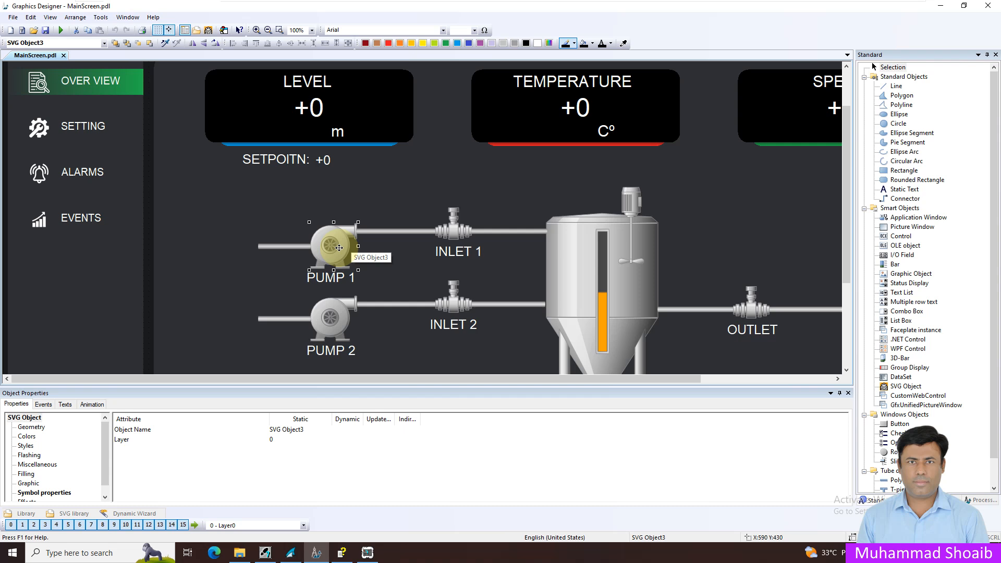
key("Delete")
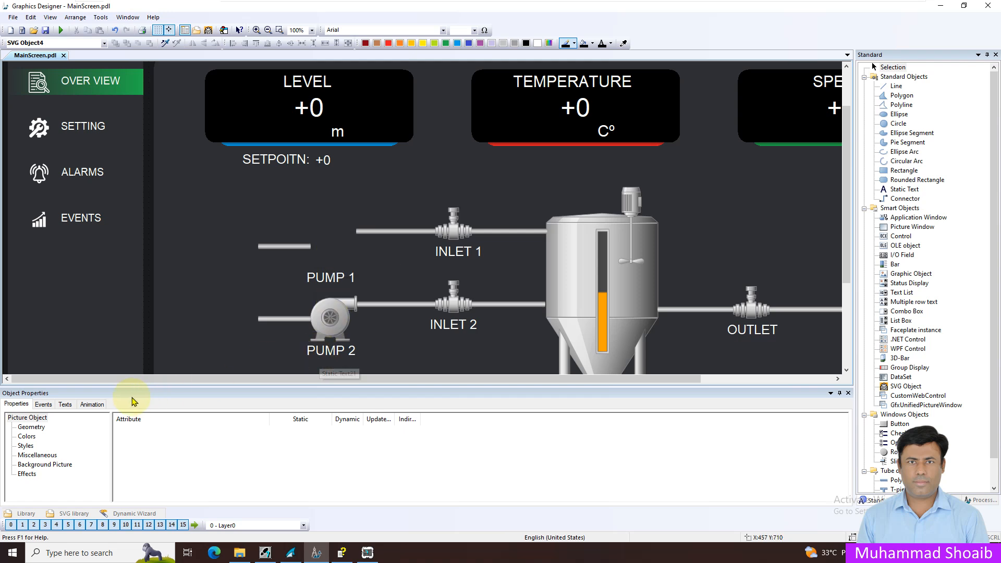
Step: Show the Pumps category of IndustryGraphicLibraryV2.0 in the global SVG library
left_click(63, 516)
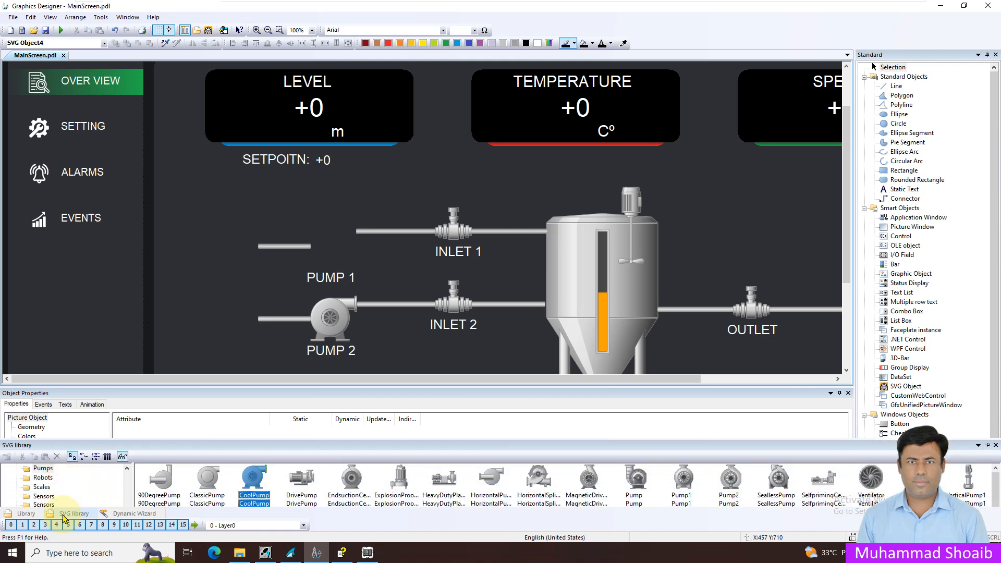
left_click_drag(127, 484, 127, 423)
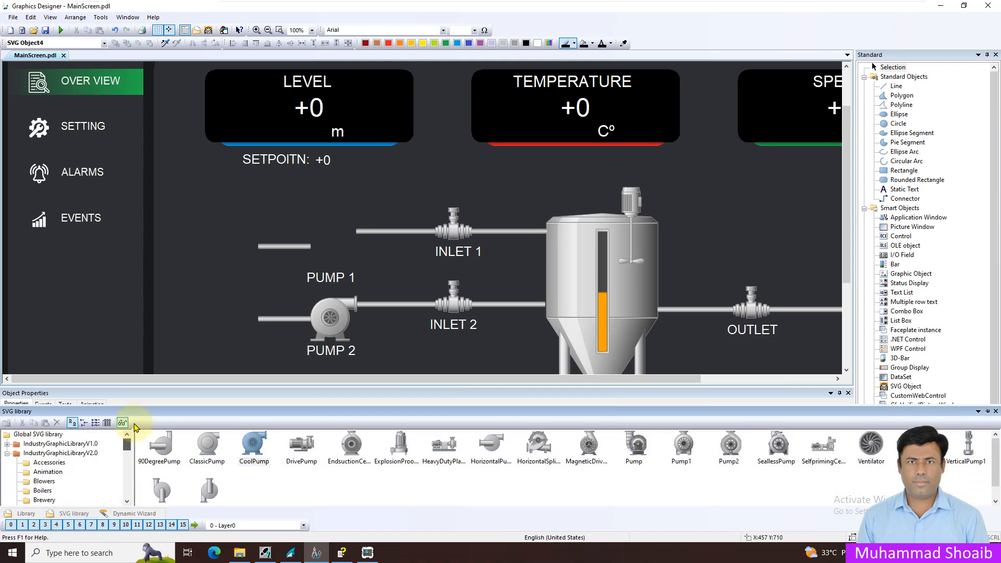
left_click(56, 453)
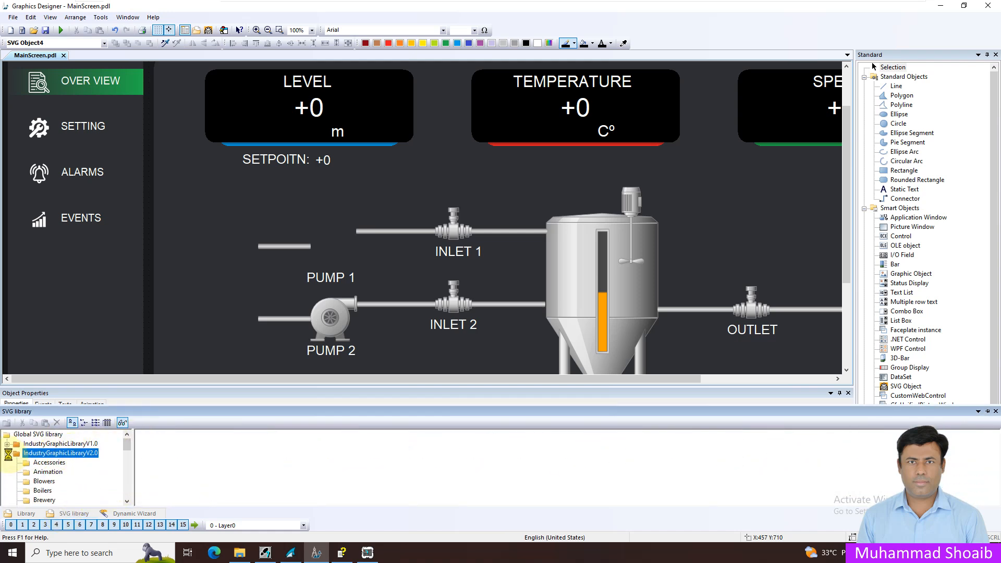
left_click(7, 453)
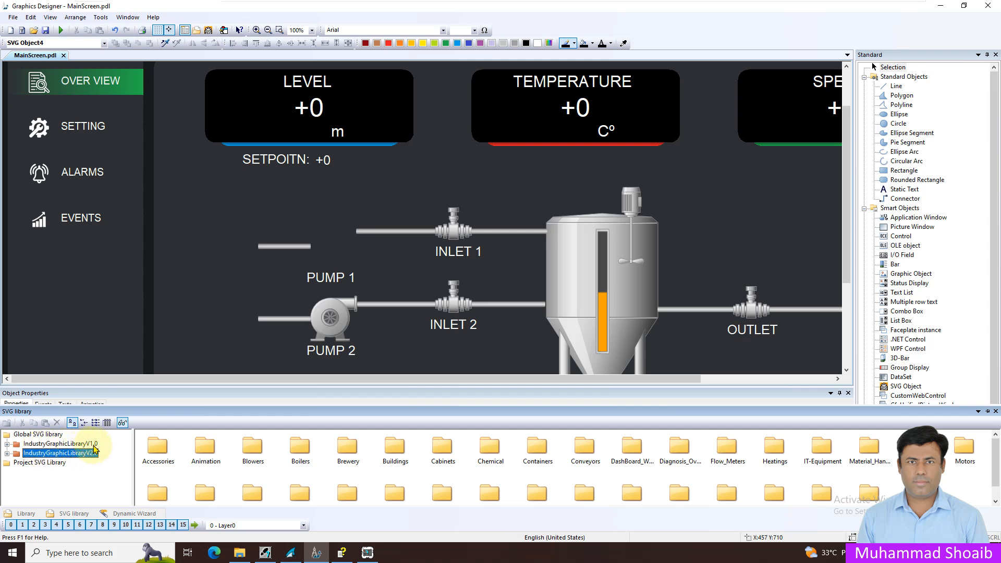
left_click(7, 453)
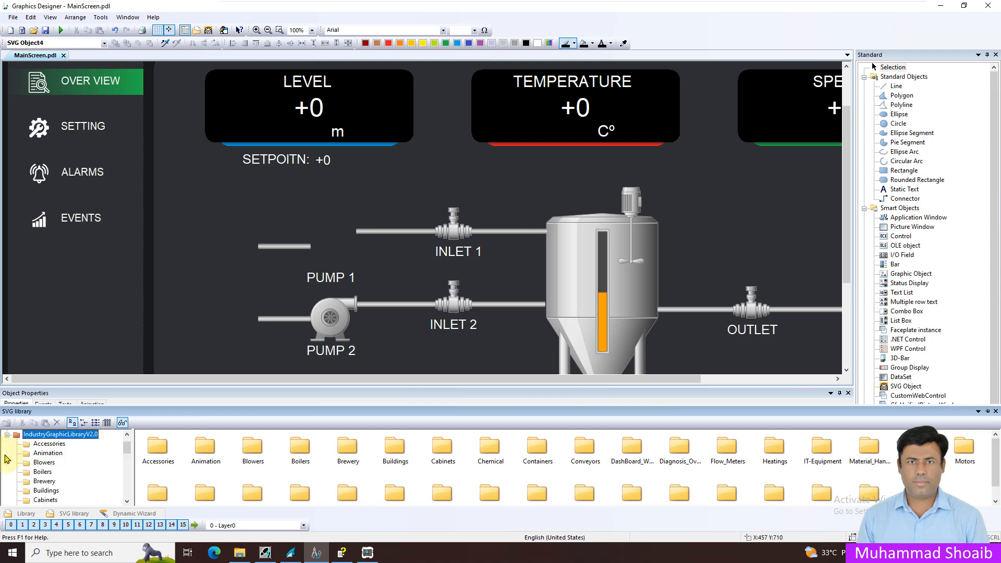
scroll(75, 475, "down", 3)
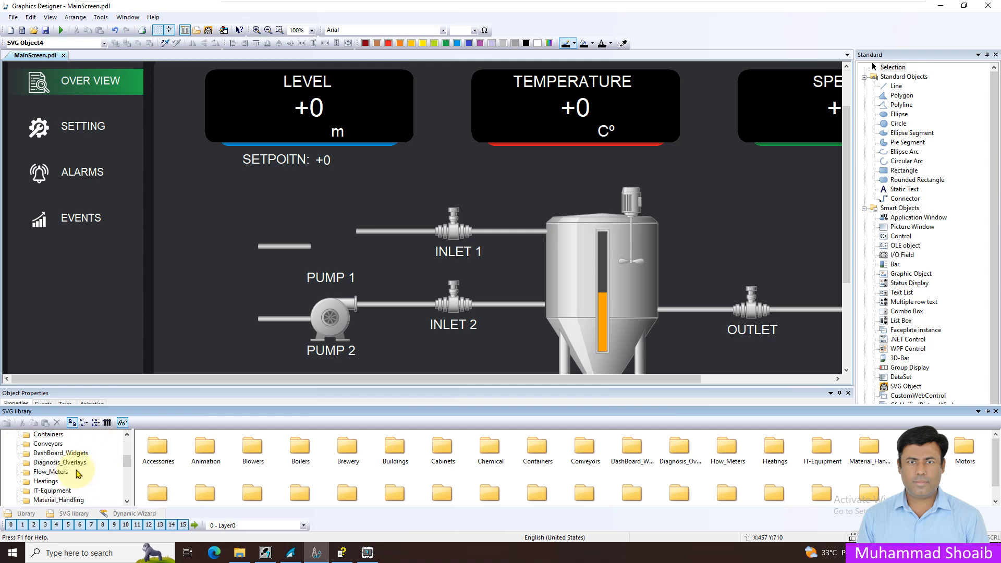
scroll(77, 472, "down", 2)
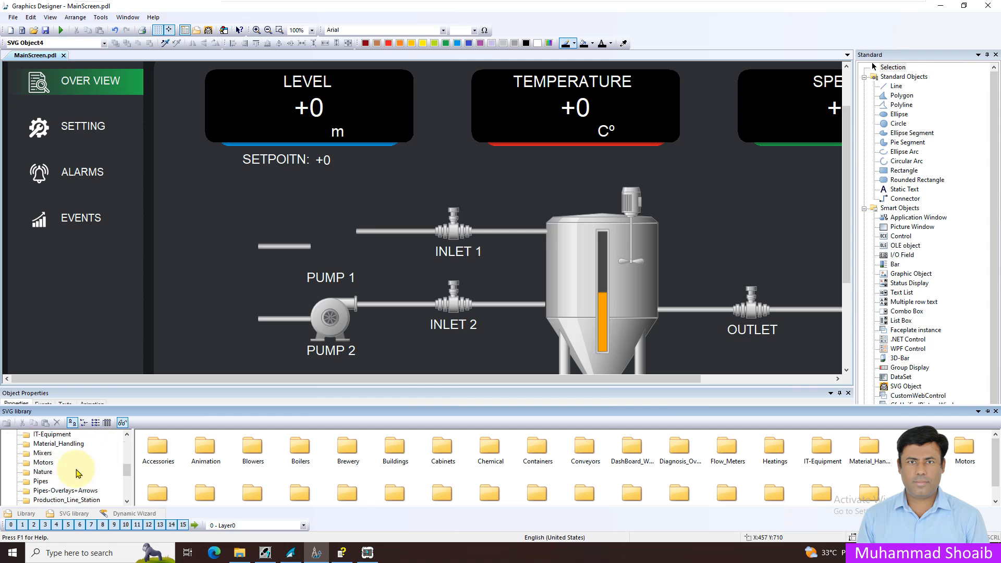
scroll(51, 472, "down", 1)
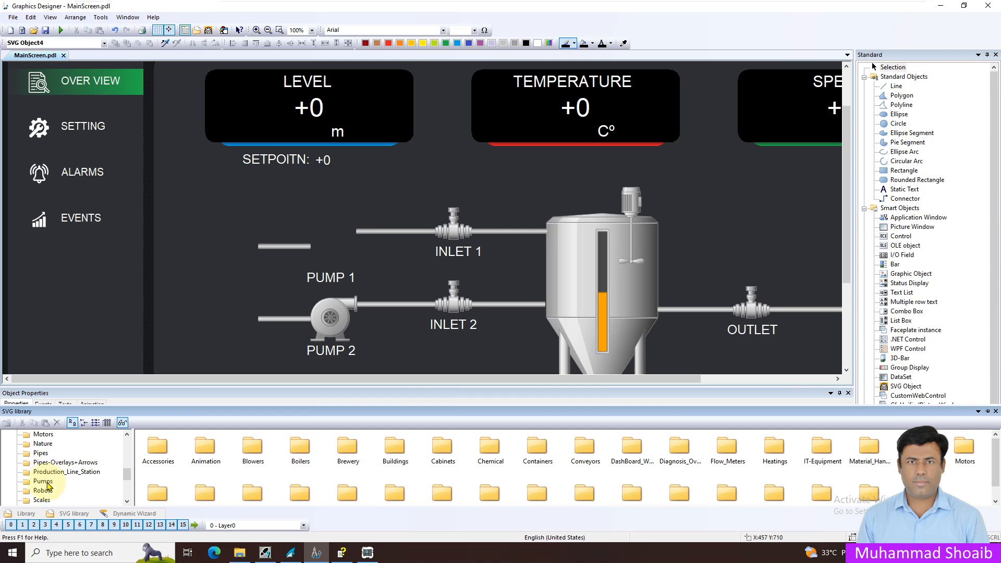
left_click(44, 481)
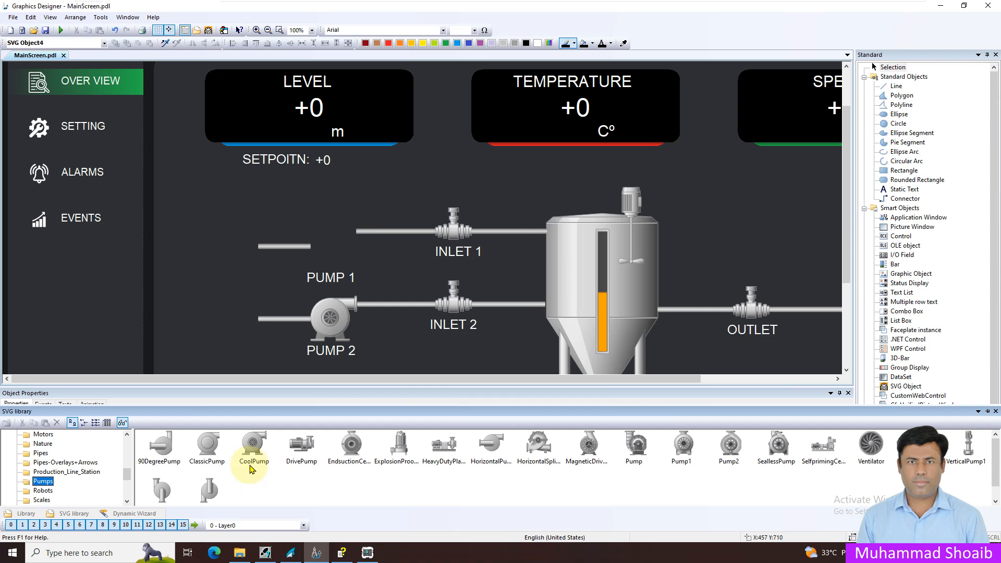
Step: Place a CoolPump symbol near the PUMP 1 label and scale it down to about 90 wide by 88 high
left_click(254, 448)
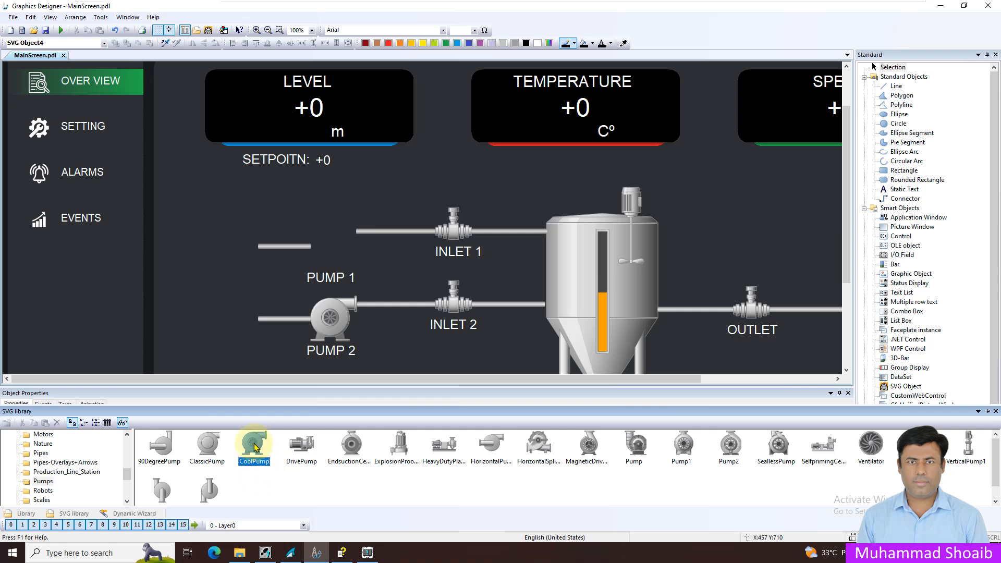
left_click_drag(254, 448, 271, 198)
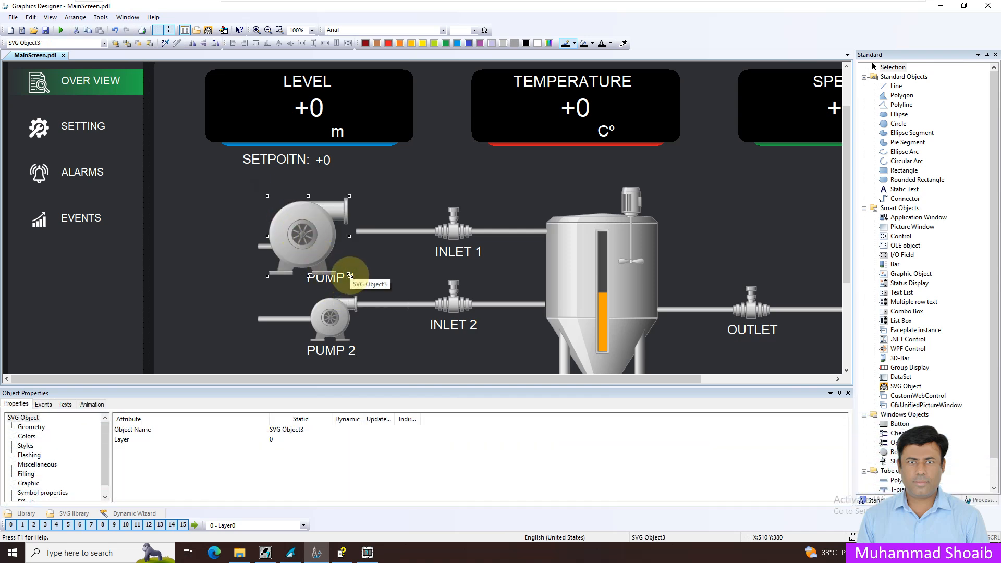
left_click(34, 427)
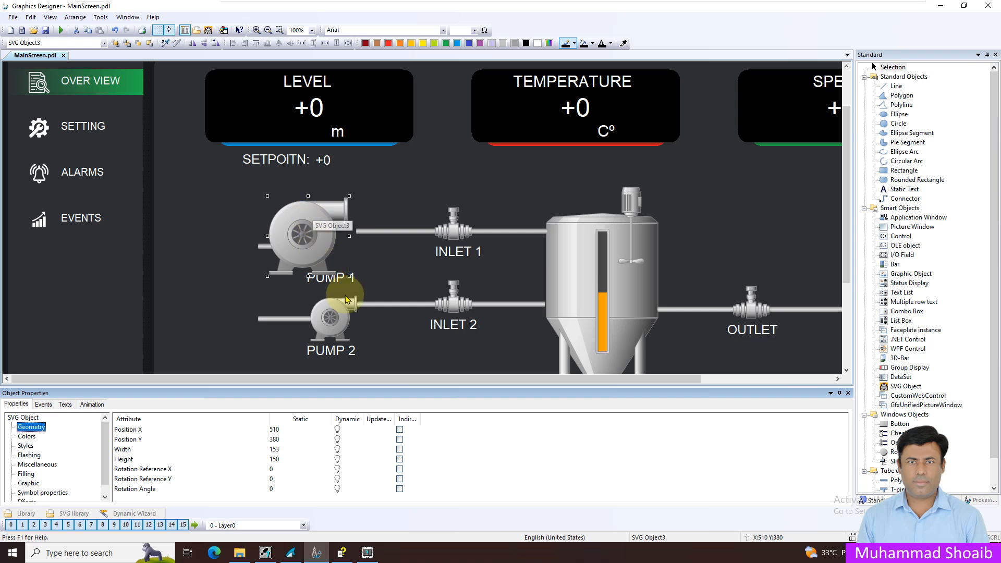
left_click_drag(349, 276, 316, 250)
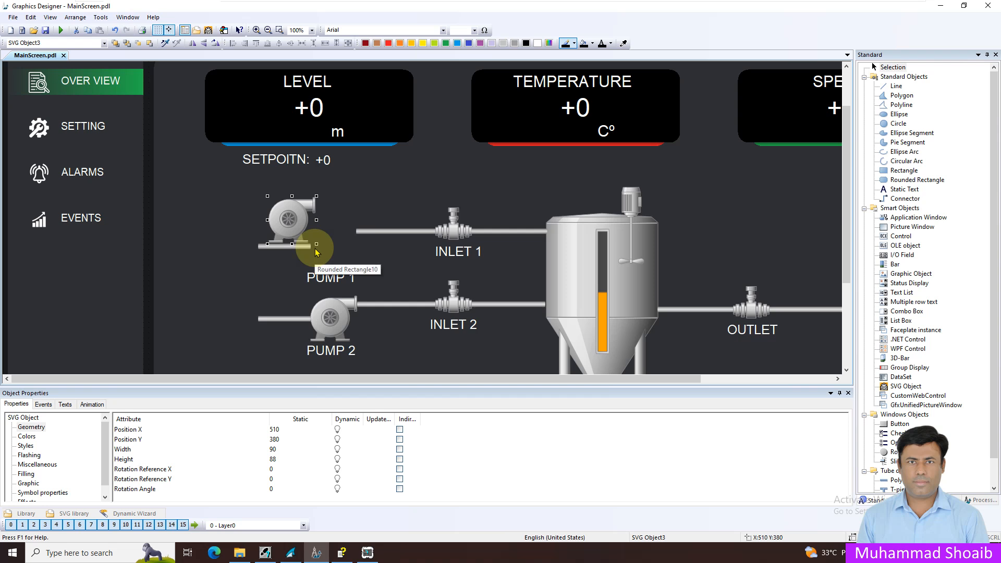
Step: Move the new pump into the gap in the Inlet 1 pipe line at X 590 and set its Position Y to 430
left_click_drag(317, 252, 334, 239)
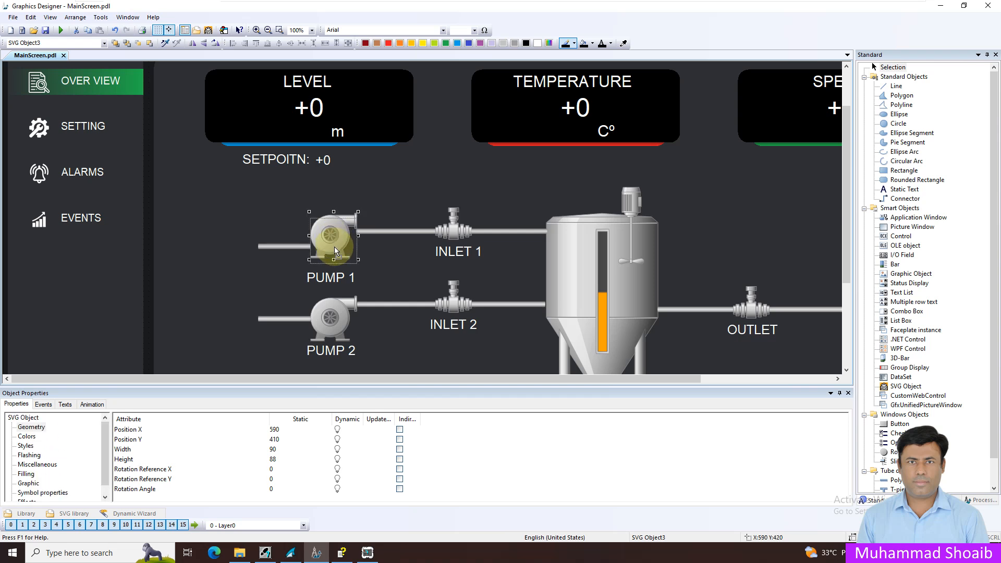
left_click_drag(334, 246, 334, 247)
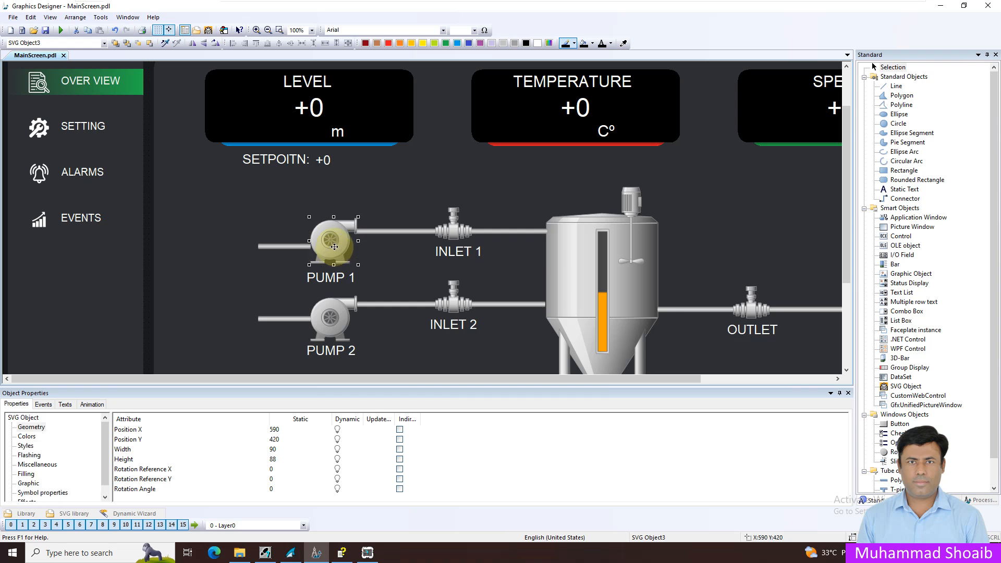
double_click(281, 439)
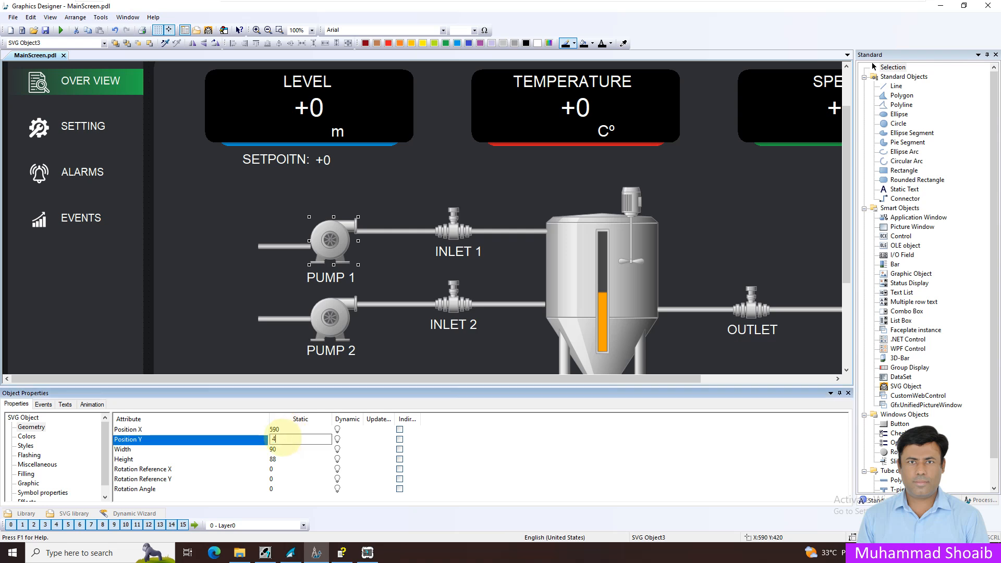
type("430")
key("Return")
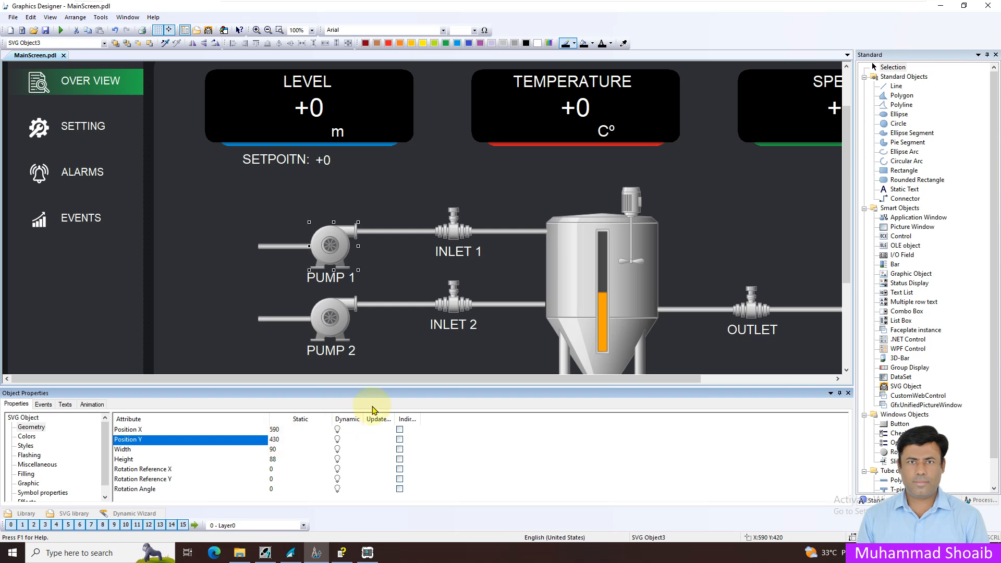
left_click(339, 324)
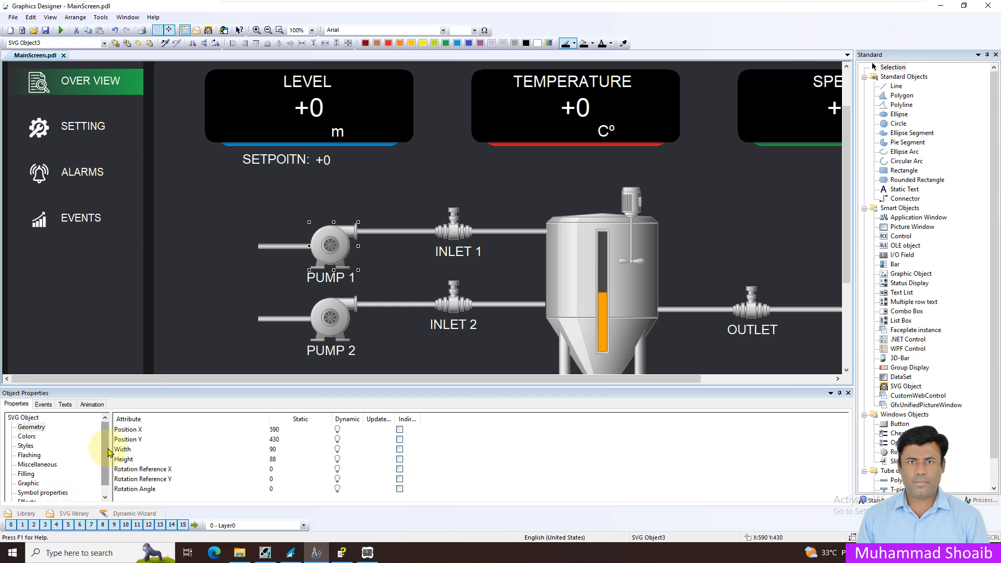
Step: Try red (FF0000) as the BasicColor symbol property of the new Pump 1 symbol
scroll(108, 467, "down", 1)
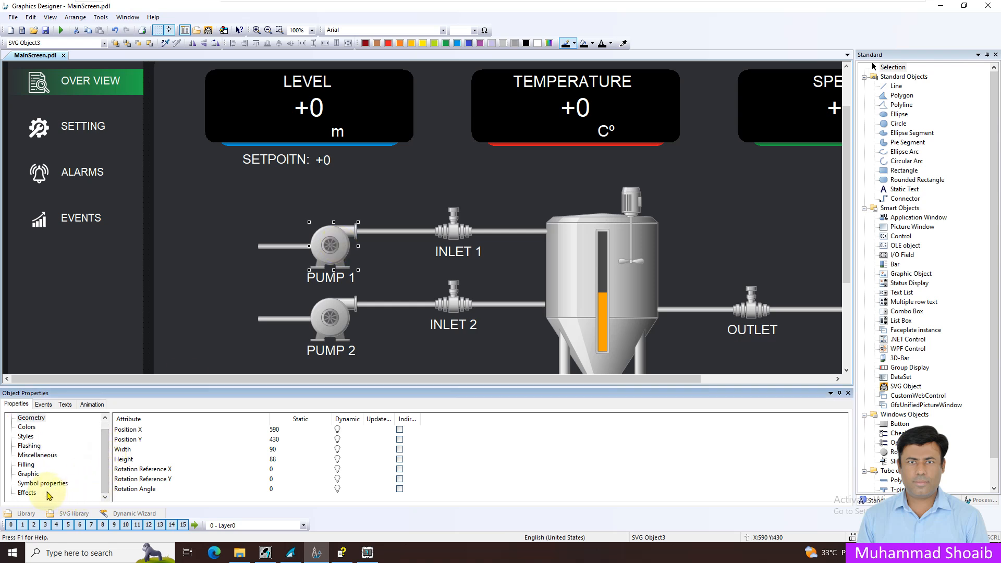
left_click(29, 494)
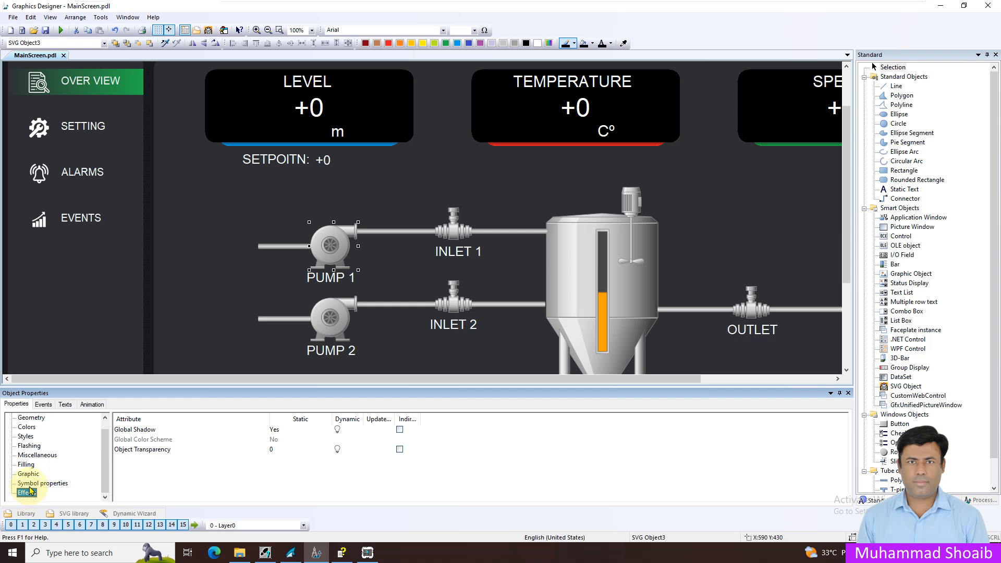
left_click(38, 484)
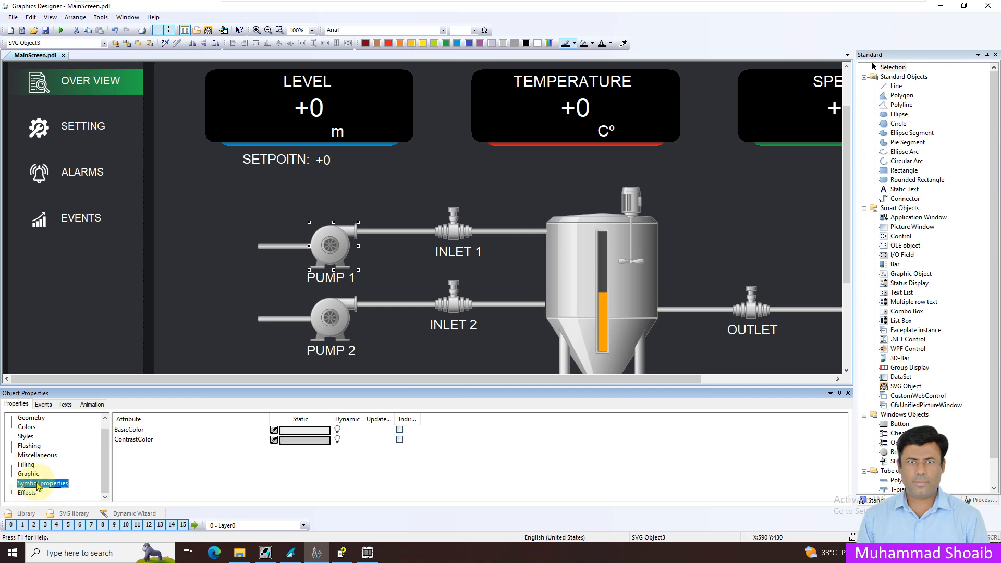
left_click(150, 431)
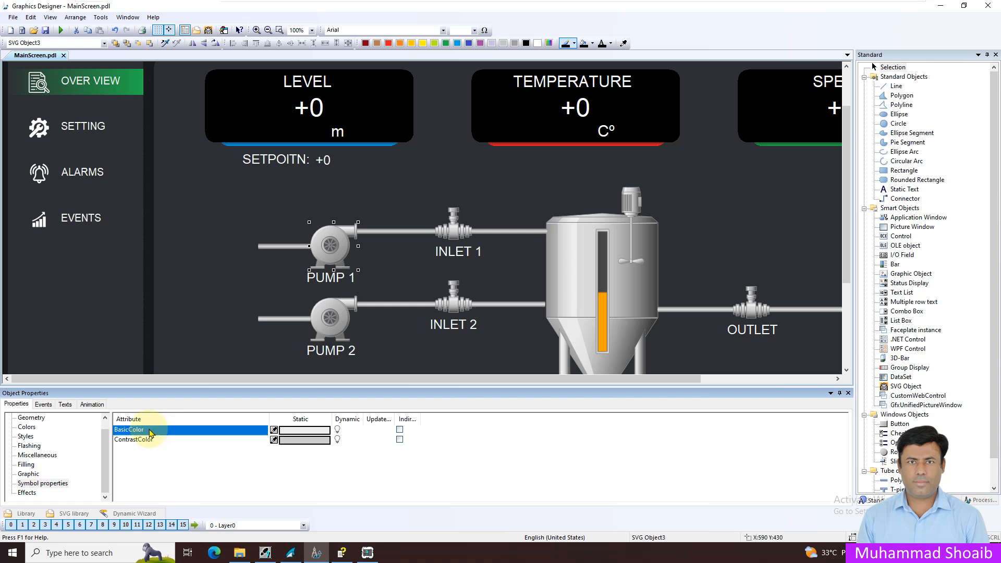
double_click(307, 435)
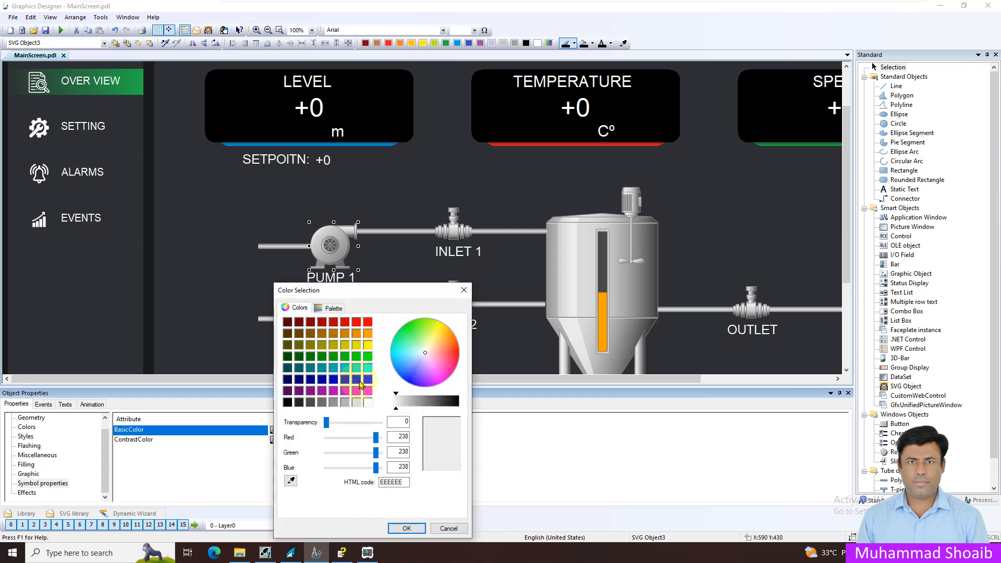
left_click(368, 323)
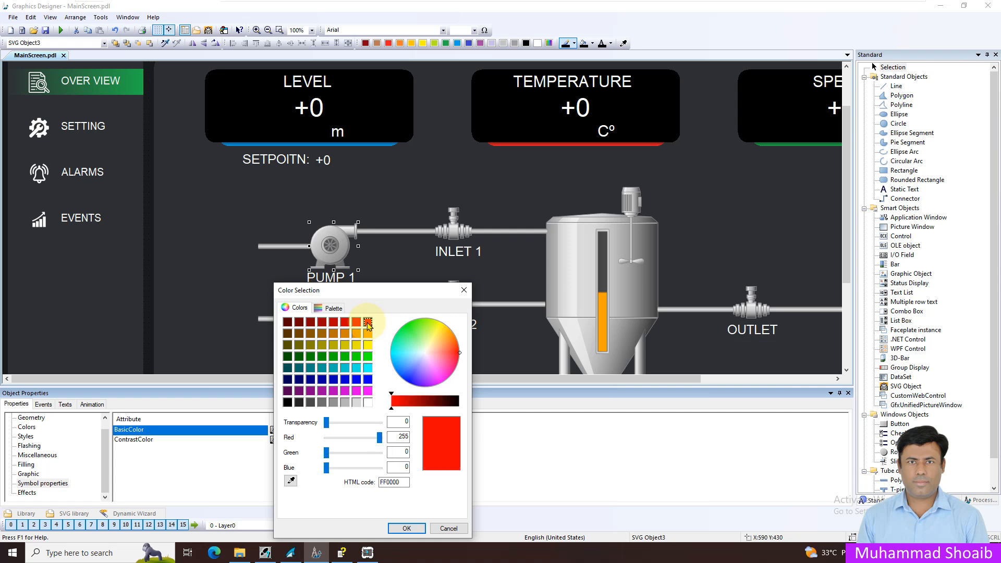
left_click(407, 528)
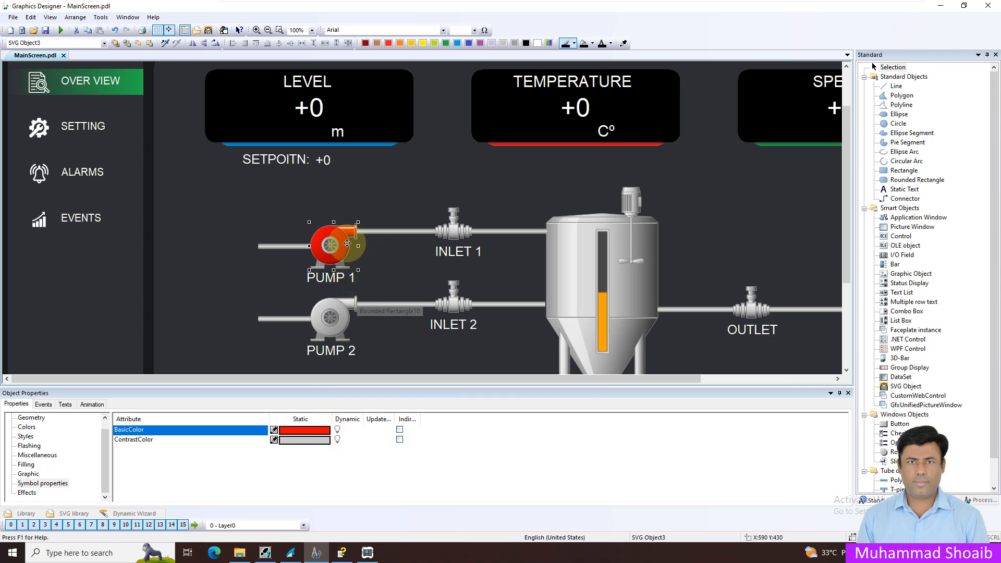
Step: Recheck the color choice for Pump 1's BasicColor and undo the change to red
double_click(305, 431)
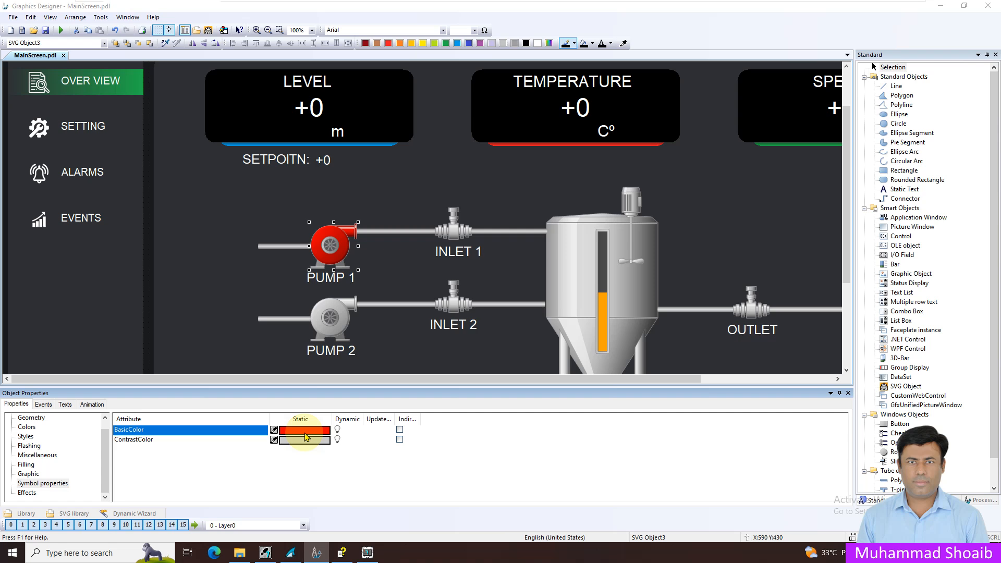
left_click(406, 528)
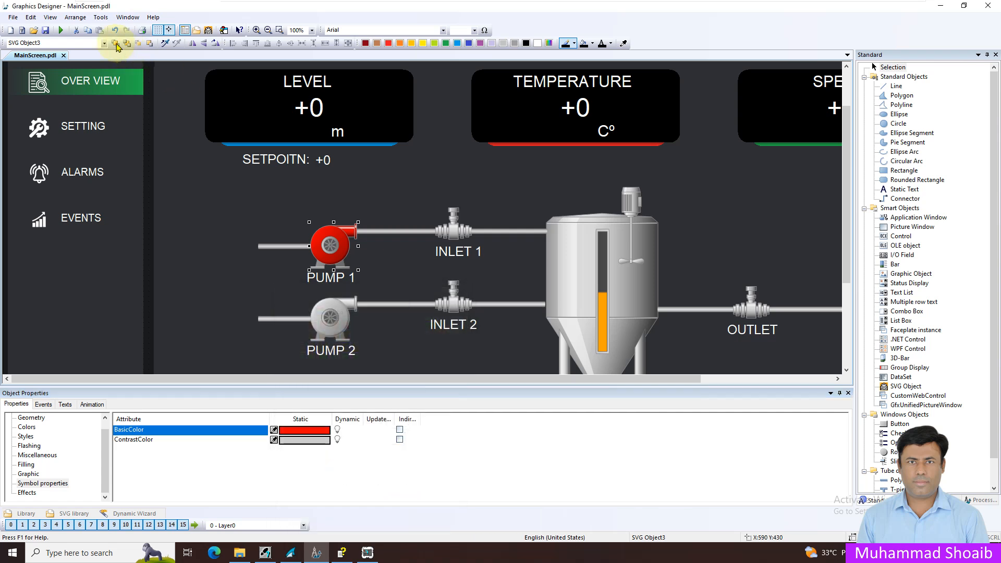
left_click(116, 30)
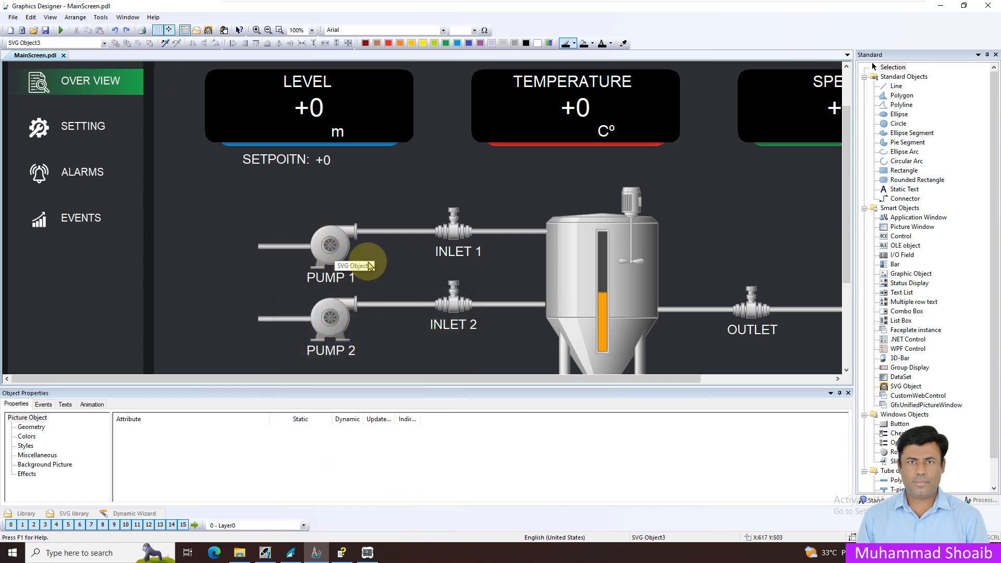
Step: Open the Dynamic Dialog for the BasicColor symbol property of the Pump 1 symbol
left_click(344, 251)
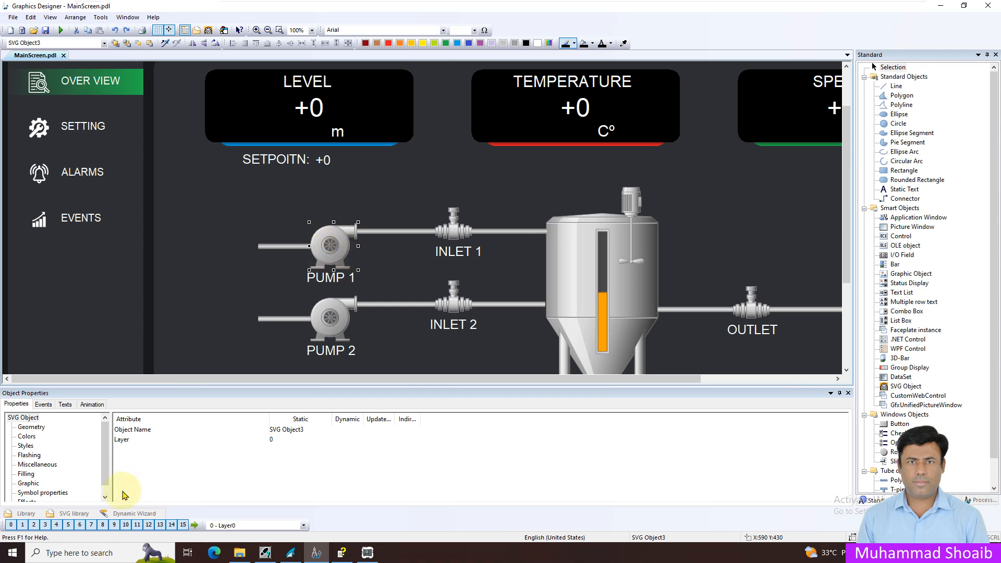
left_click(63, 493)
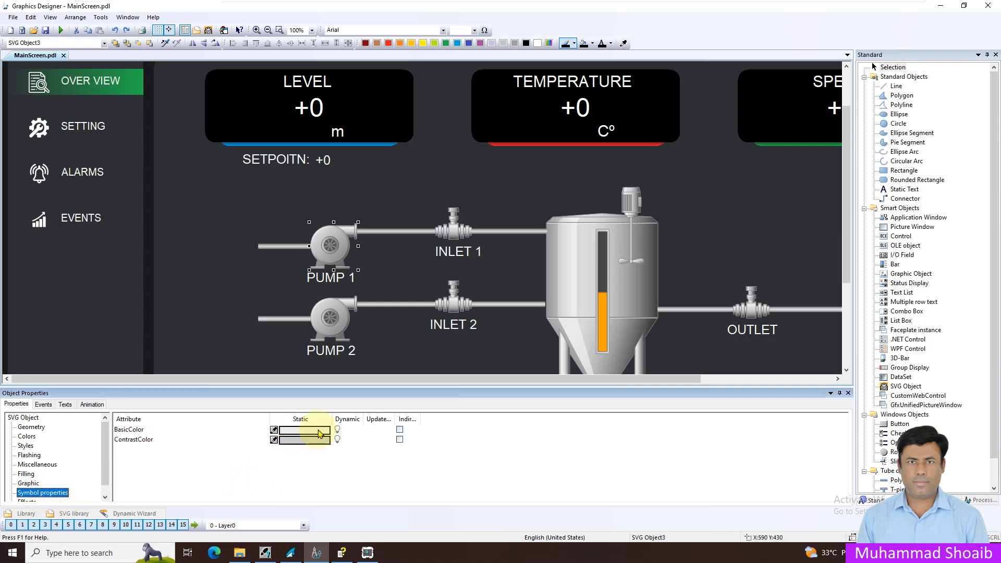
left_click(124, 429)
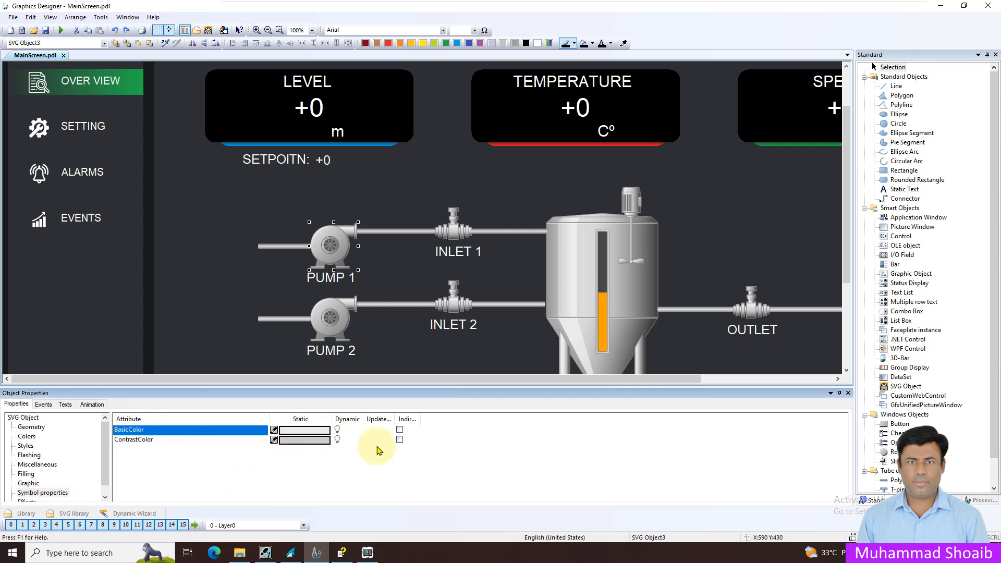
right_click(346, 434)
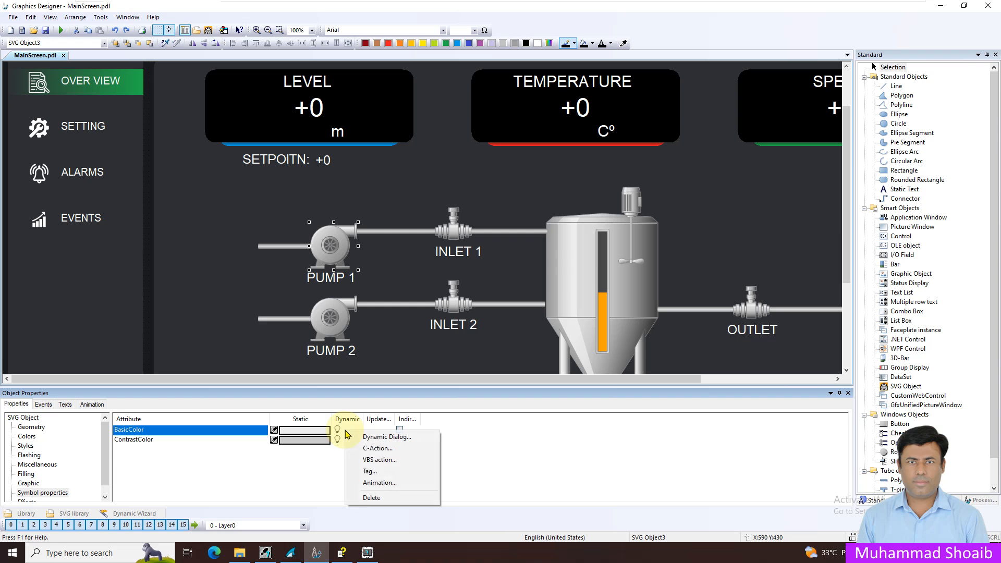
left_click(374, 439)
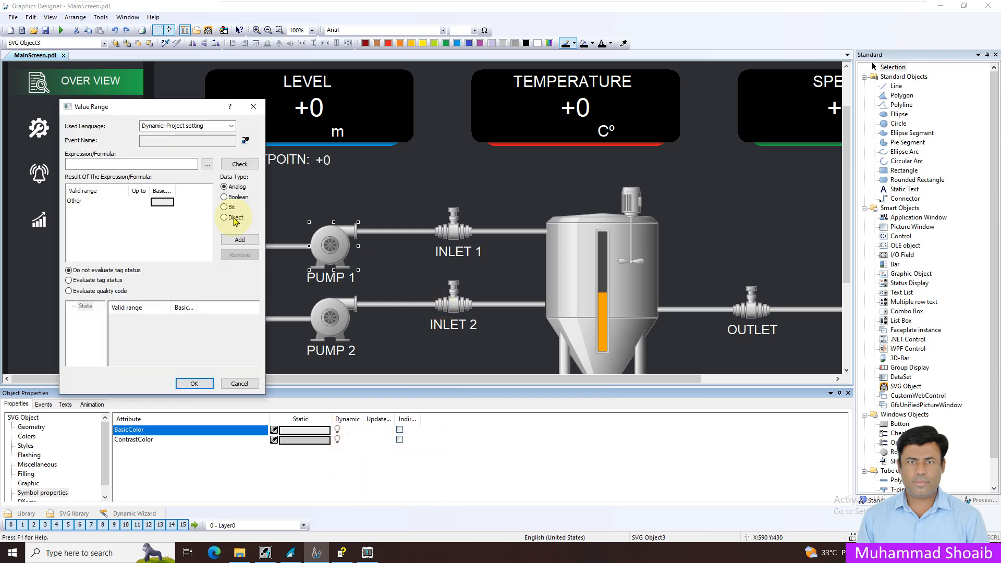
Step: Use the WinCC tag Pump1_Fb as the expression for Pump 1's BasicColor value range
left_click(207, 165)
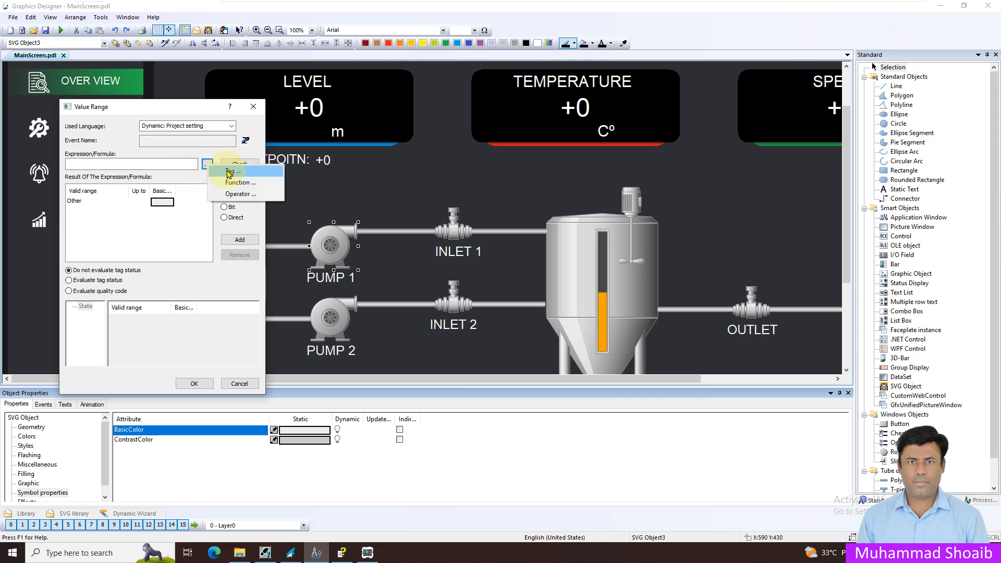
left_click(229, 173)
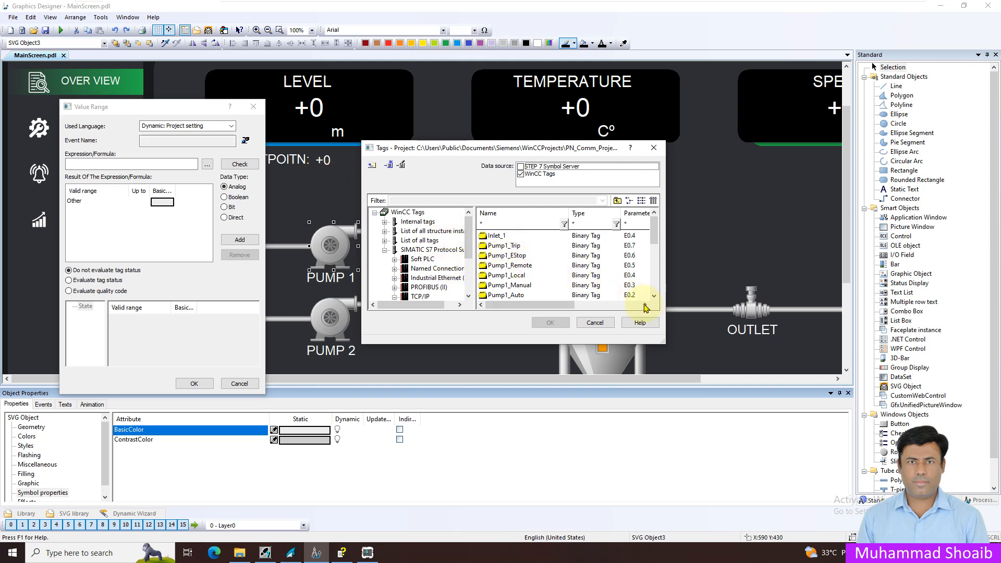
left_click_drag(655, 229, 656, 296)
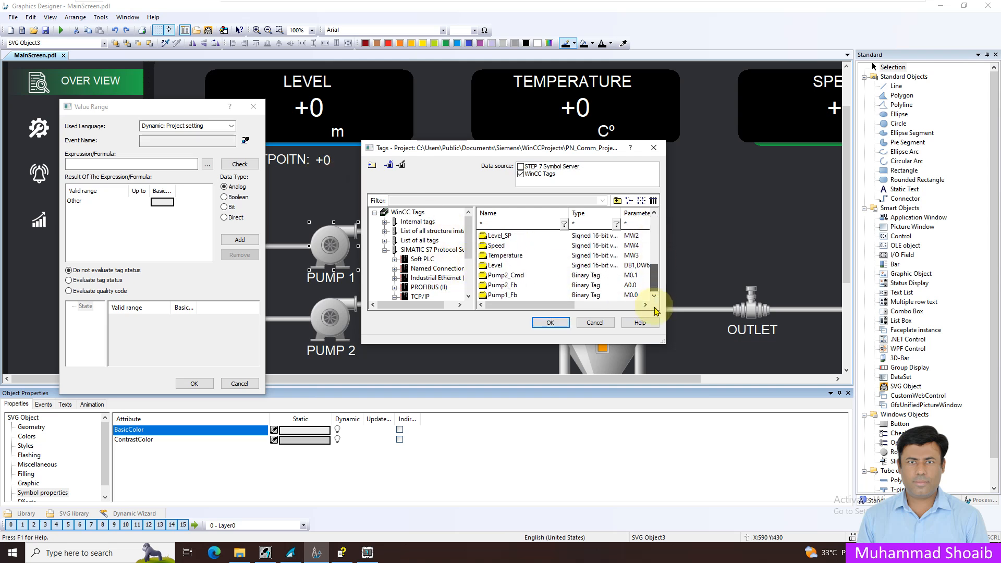
left_click(503, 295)
left_click(549, 323)
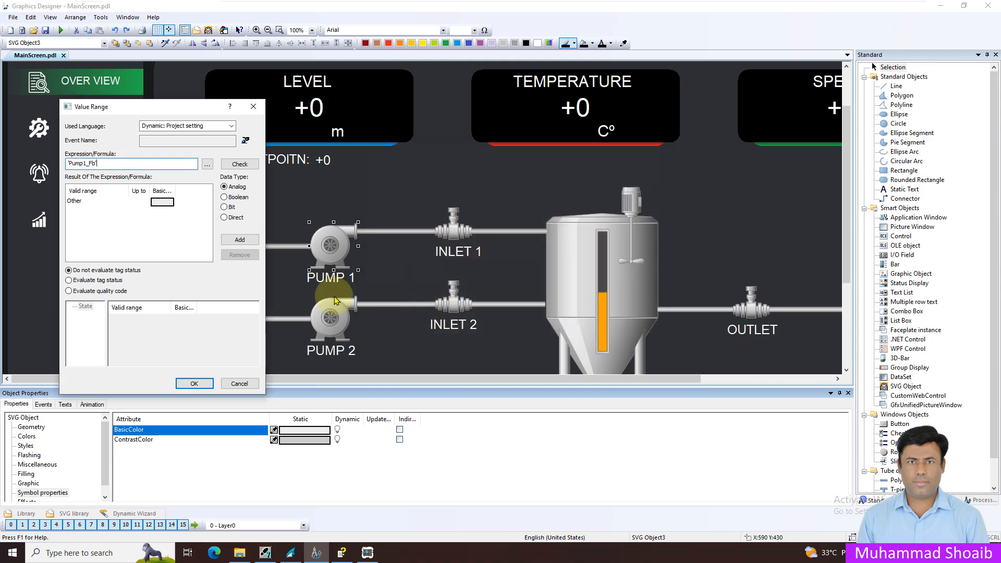
Step: Set the data type to Boolean with green (00FF00) as the BasicColor for Yes / TRUE, and apply the value range
left_click(243, 197)
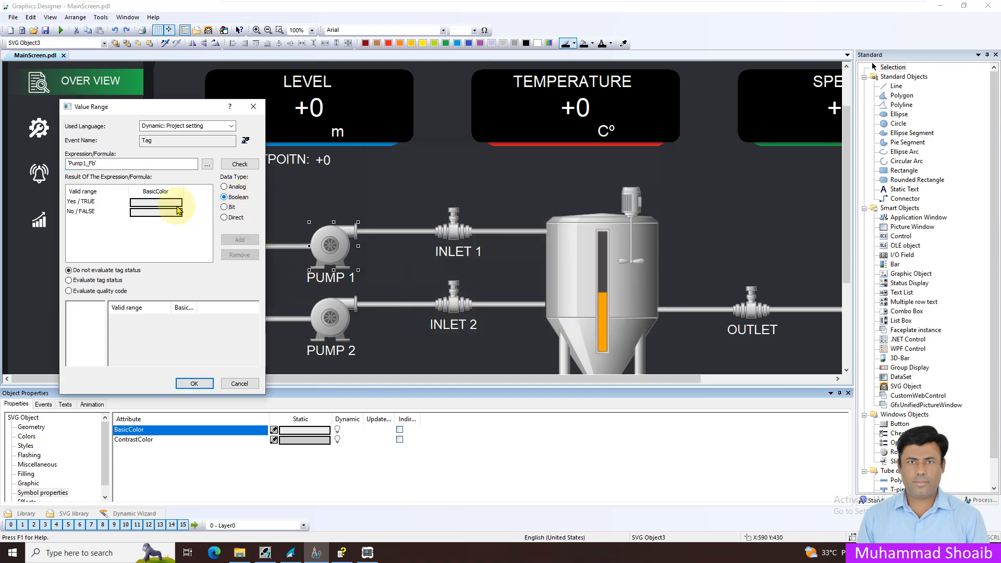
left_click(155, 203)
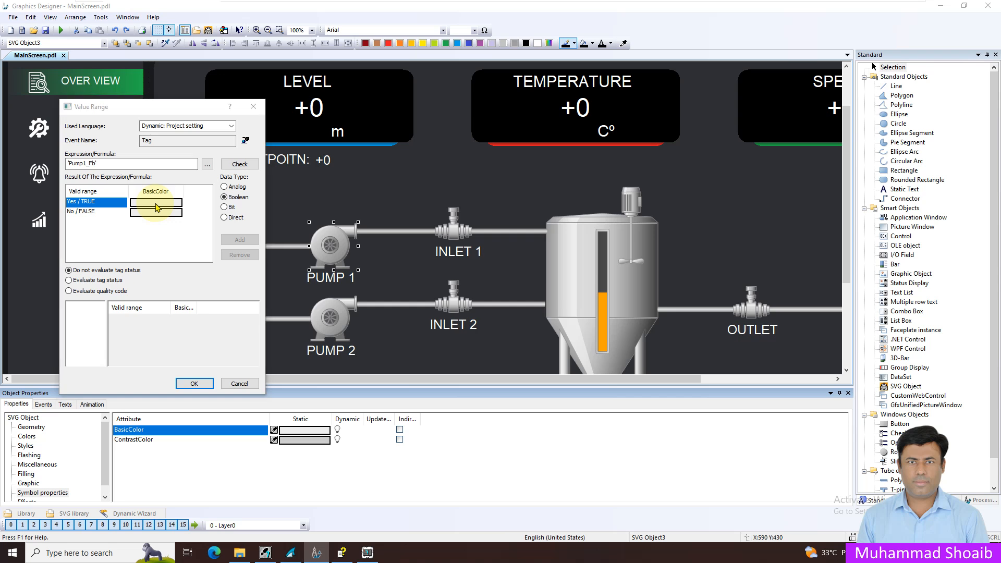
double_click(157, 207)
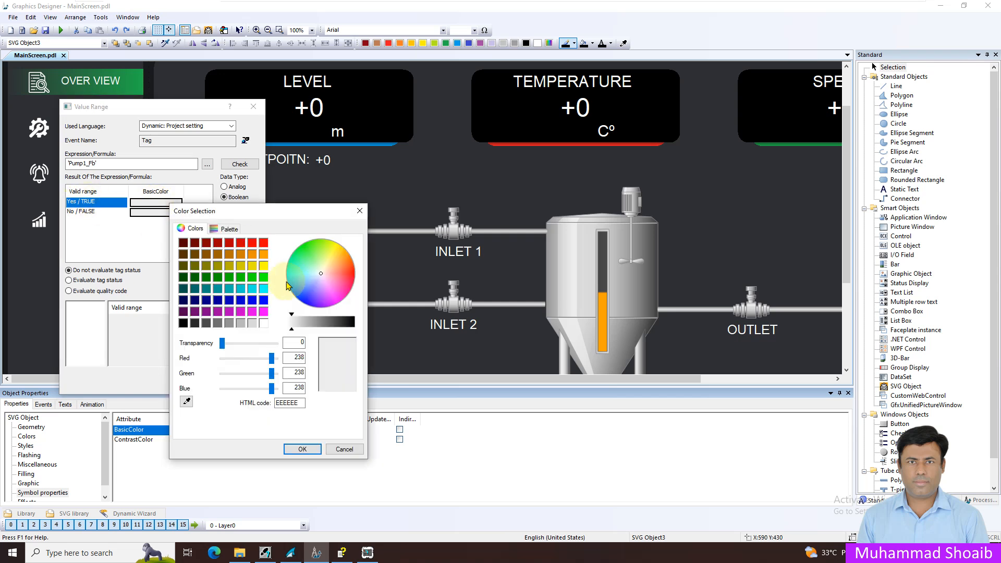
left_click(263, 277)
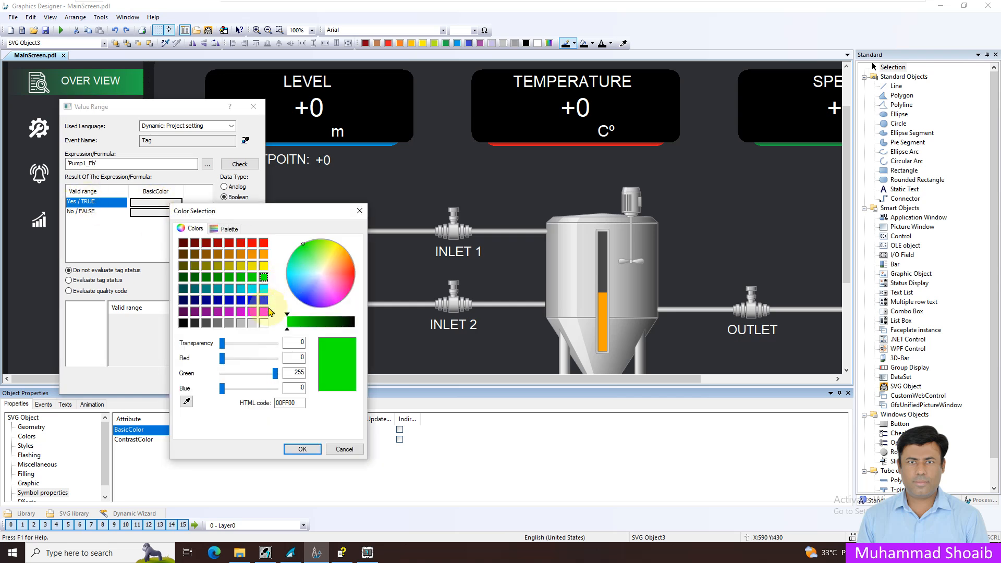
left_click(299, 449)
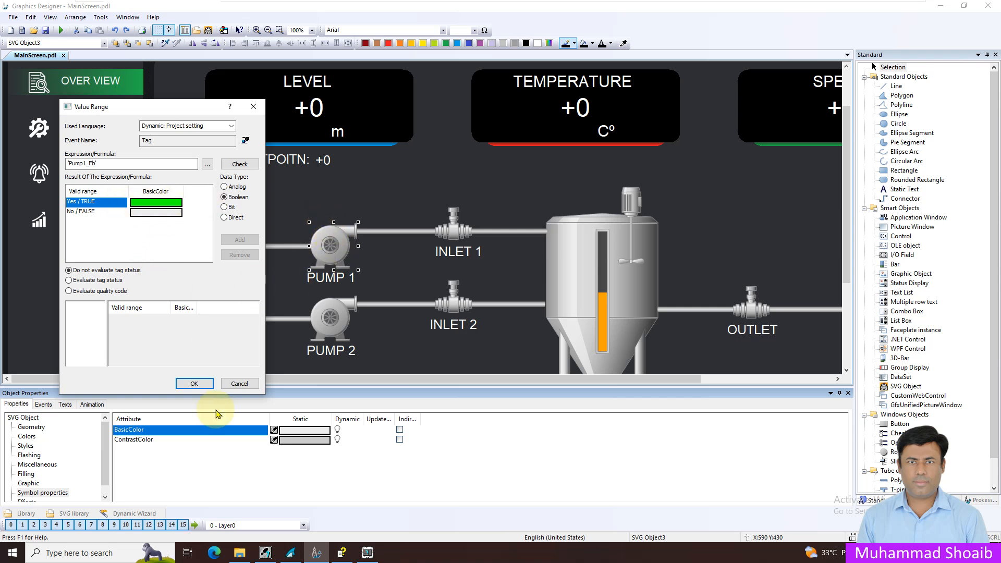
left_click(193, 384)
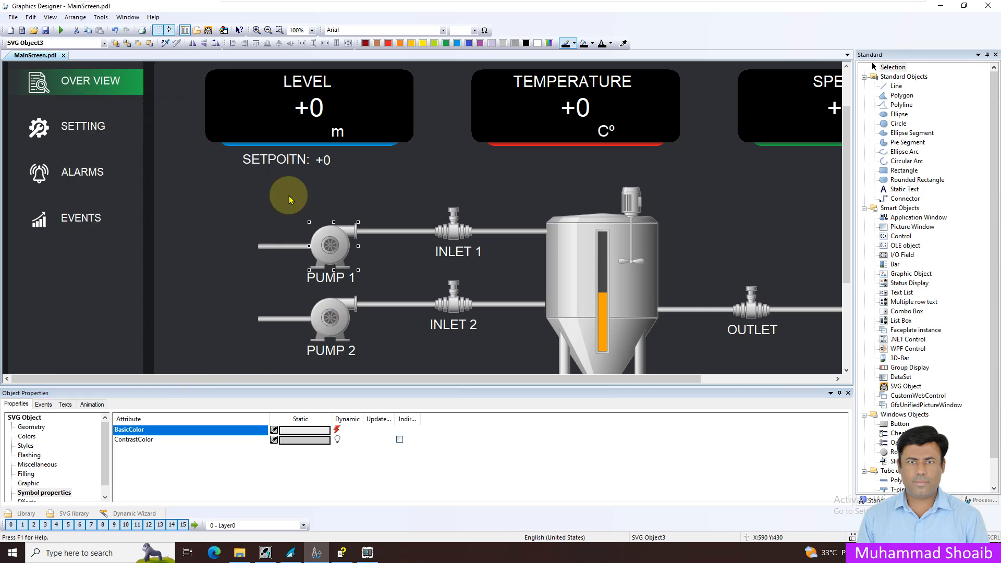
Step: Save MainScreen.pdl and activate the runtime
left_click(45, 30)
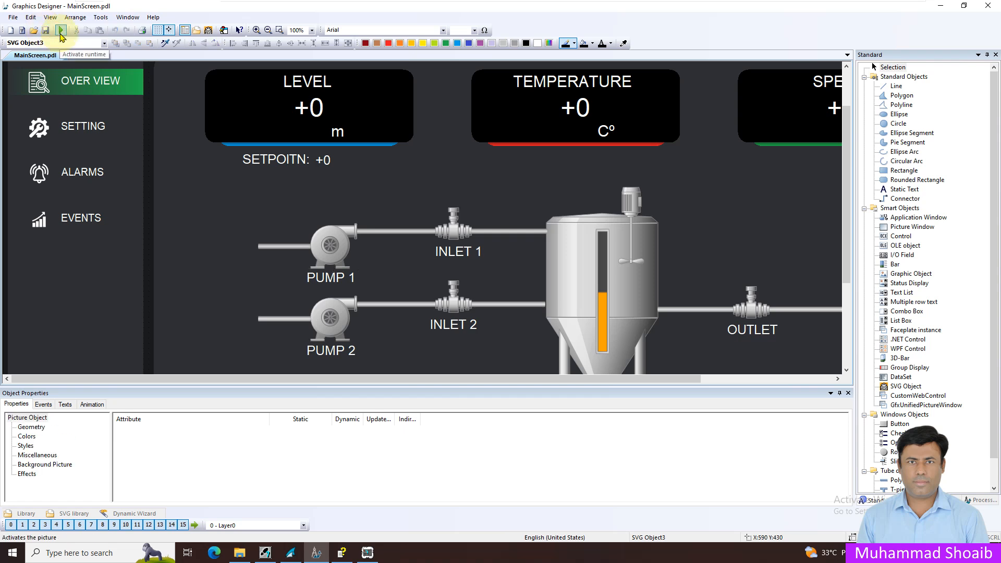
left_click(60, 33)
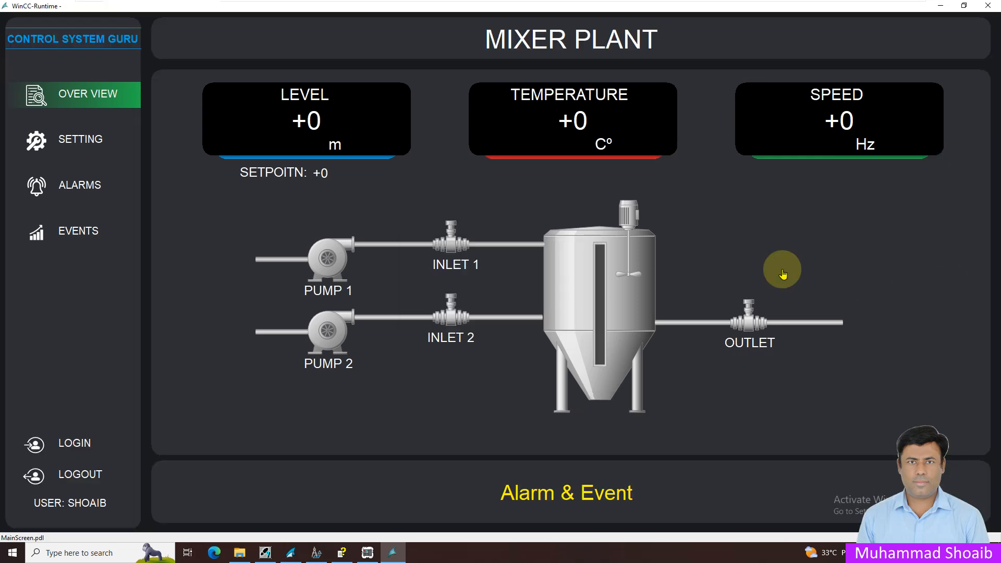
Step: Switch to S7-PLCSIM1 and turn on bits 0 and 4 of input byte IB 0 to run Pump 1 and Inlet 1
left_click(368, 553)
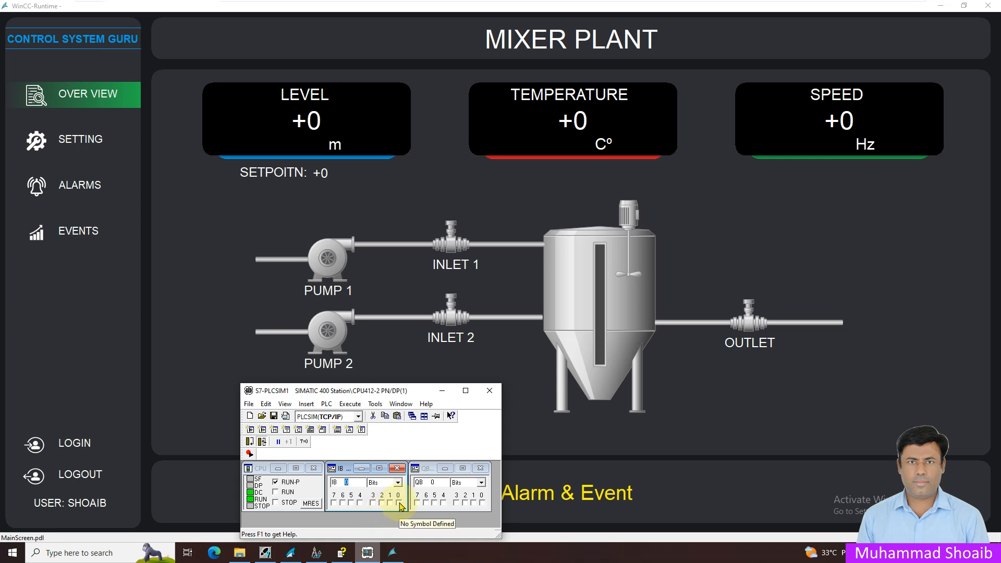
left_click(400, 504)
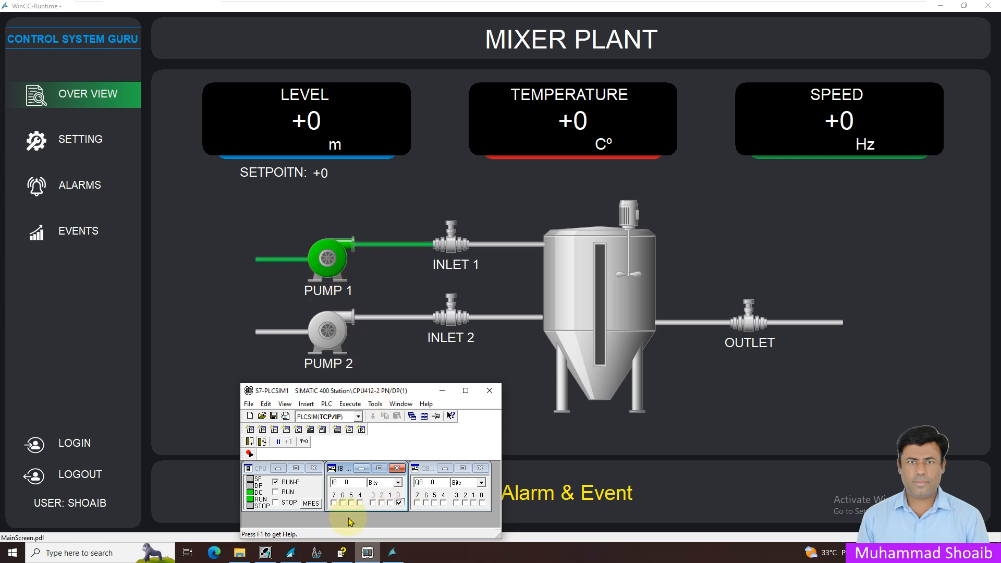
left_click(360, 503)
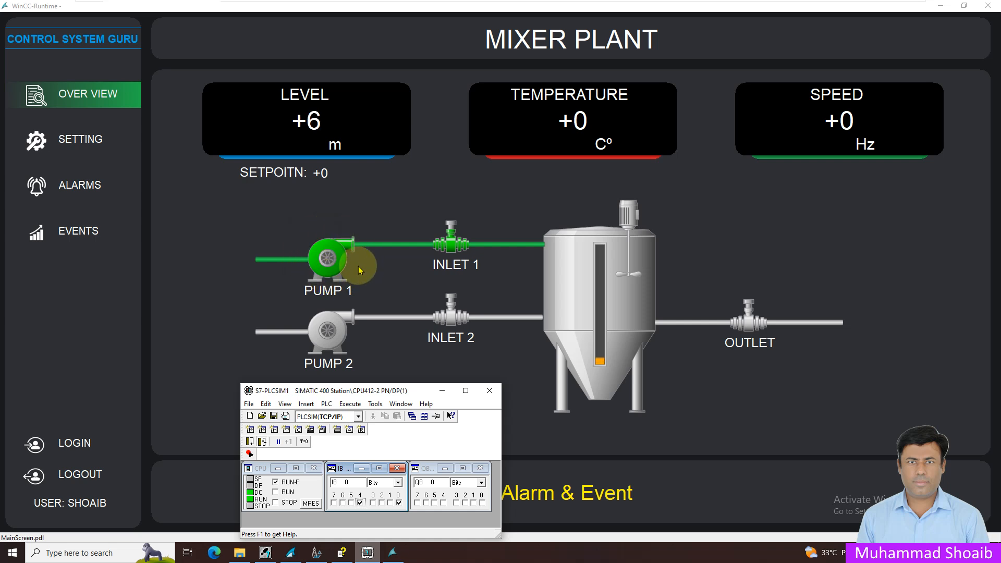
Step: Test Pump 1's color by switching IB 0 bit 0 off and on again, and minimize the simulator
left_click(400, 504)
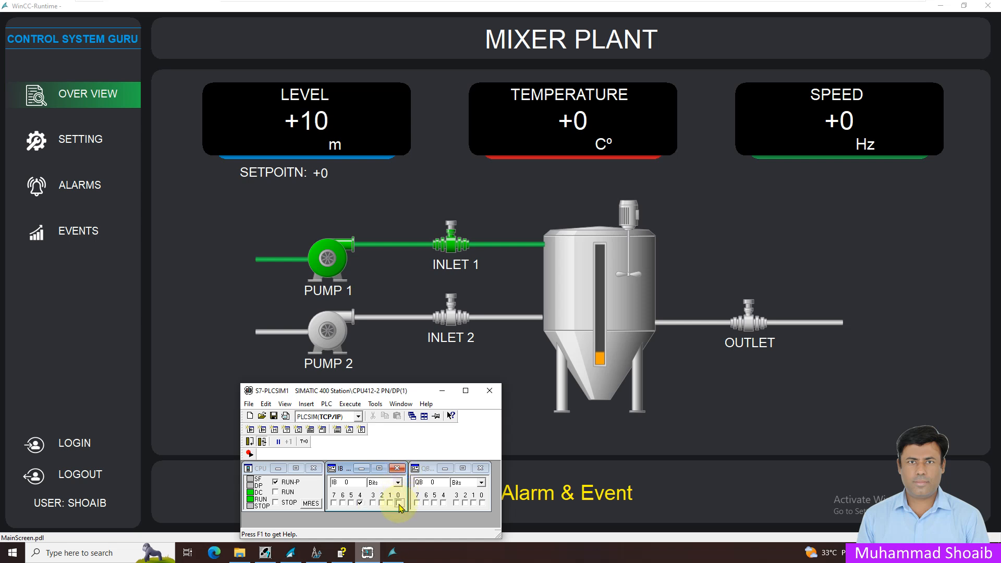
left_click(307, 233)
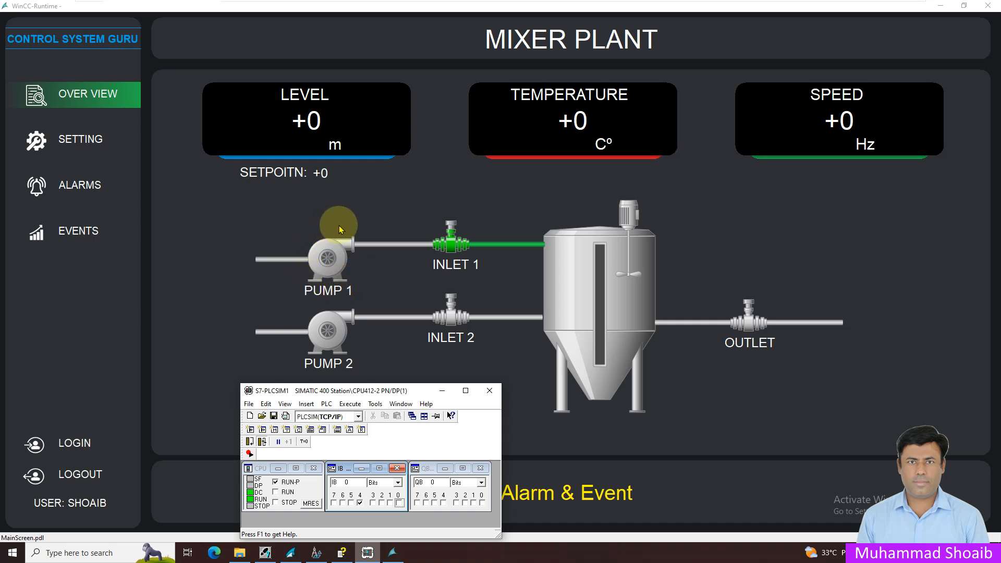
left_click(400, 504)
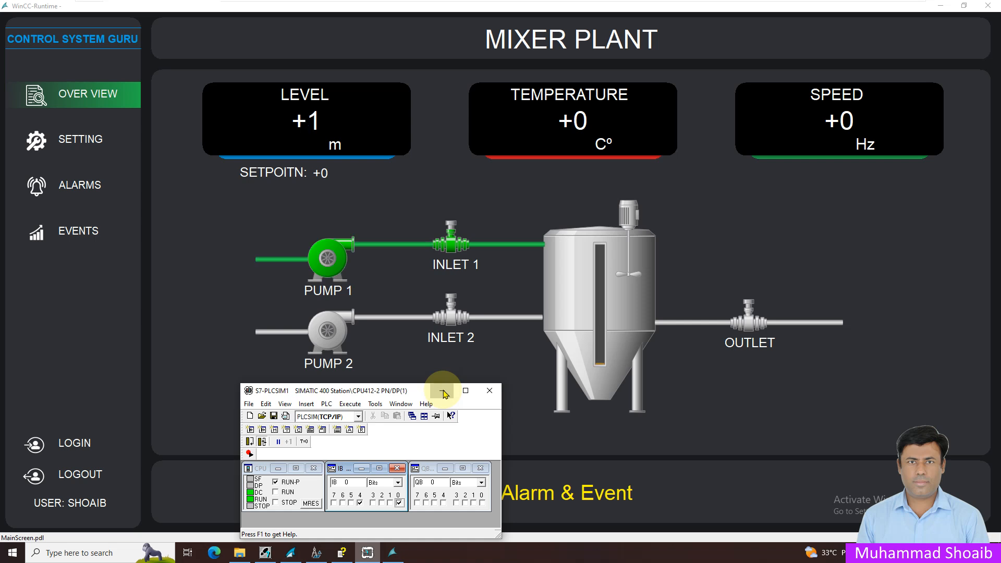
left_click(443, 391)
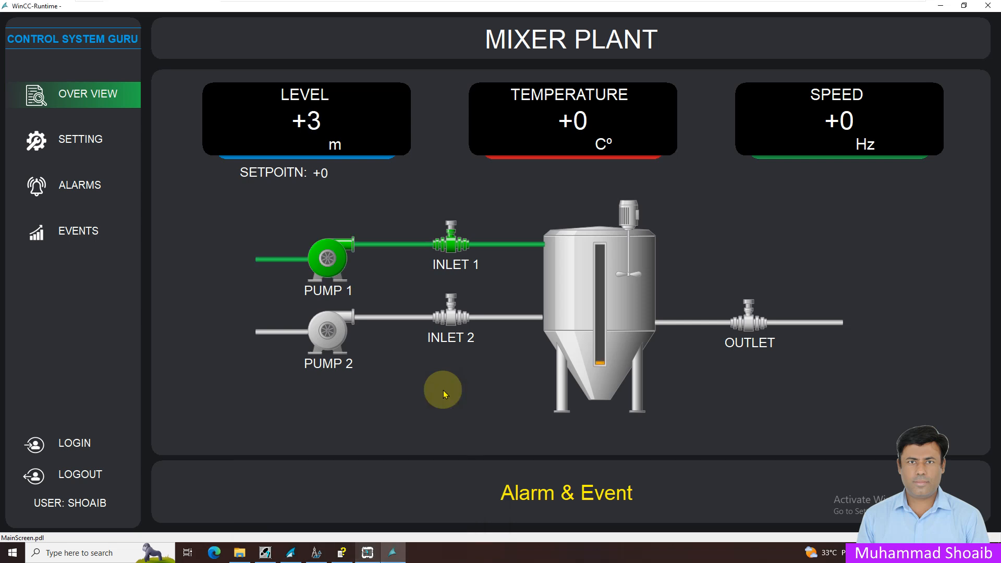